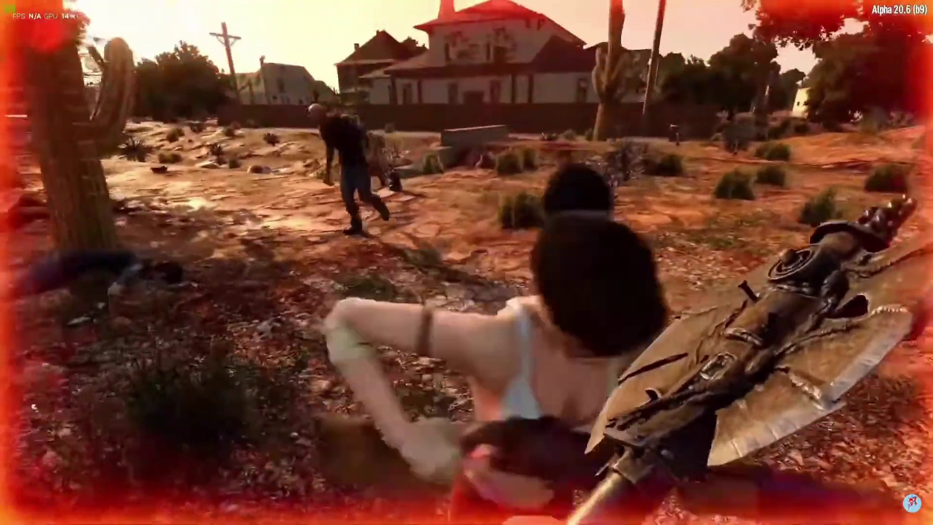
left_click(466, 263)
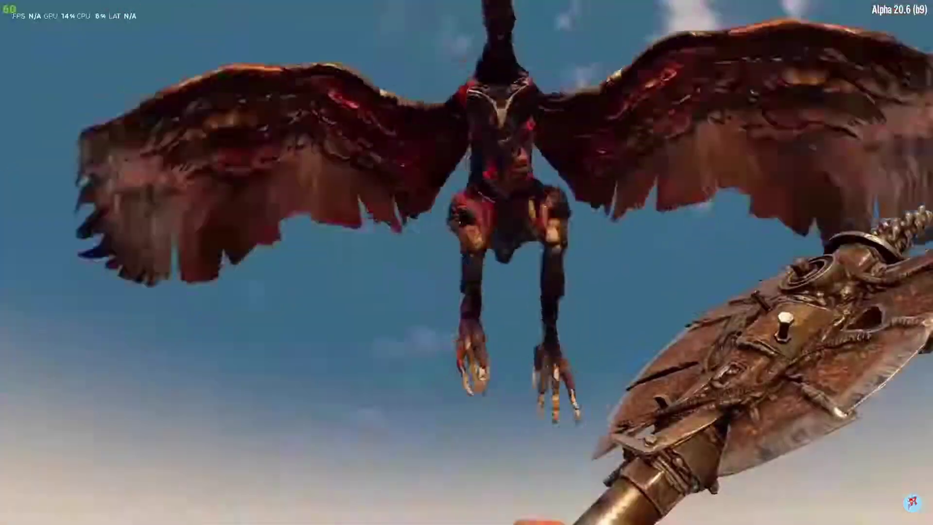
left_click(466, 262)
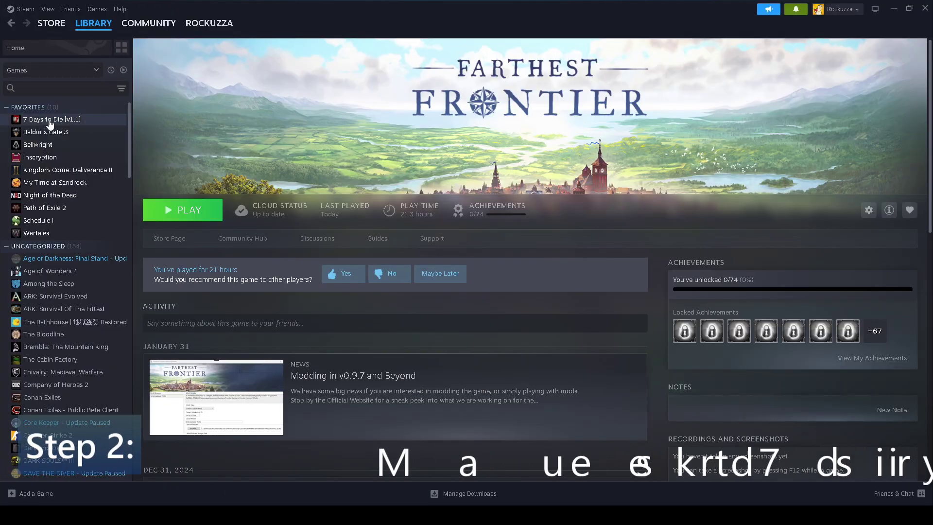
- Set the beta participation of 7 Days to Die to v1.3 - Version 1.3 Stable in its Steam properties
left_click(50, 122)
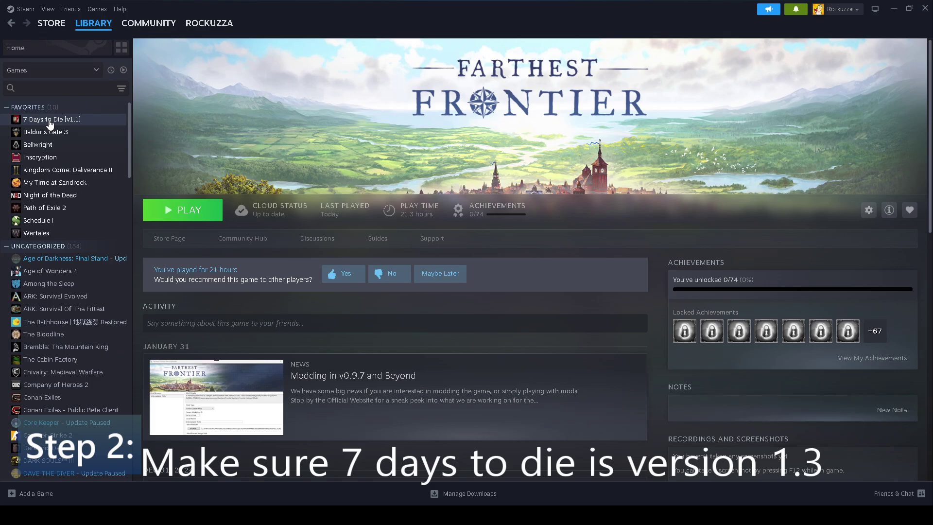
left_click(51, 121)
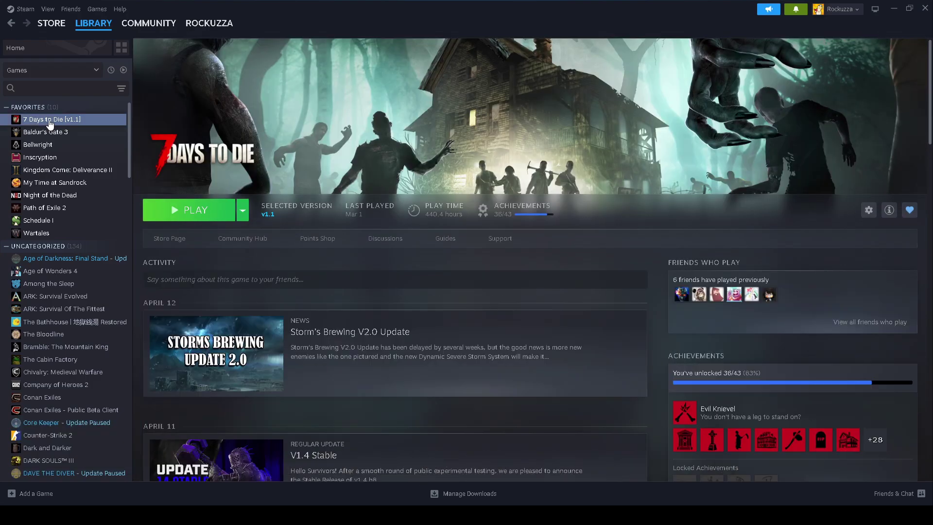
right_click(50, 122)
mouse_move(75, 182)
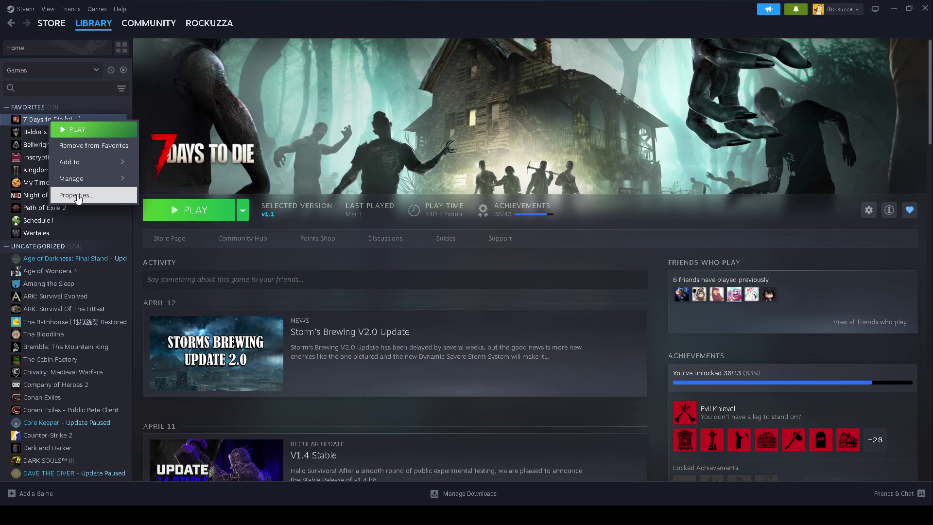
left_click(76, 196)
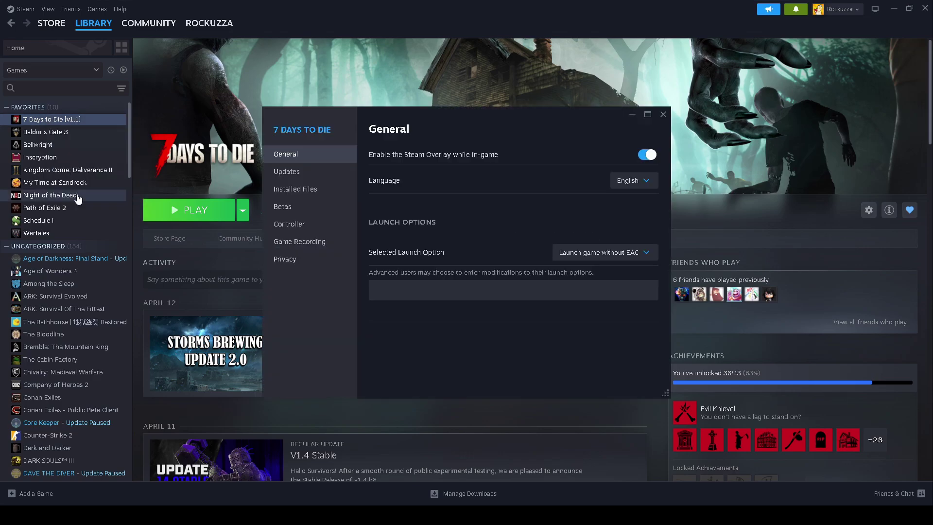
left_click(293, 208)
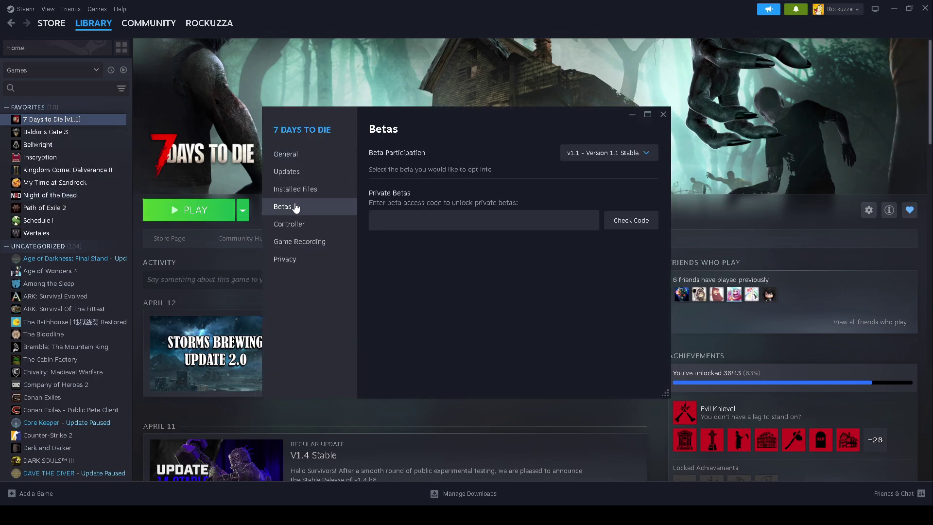
left_click(595, 154)
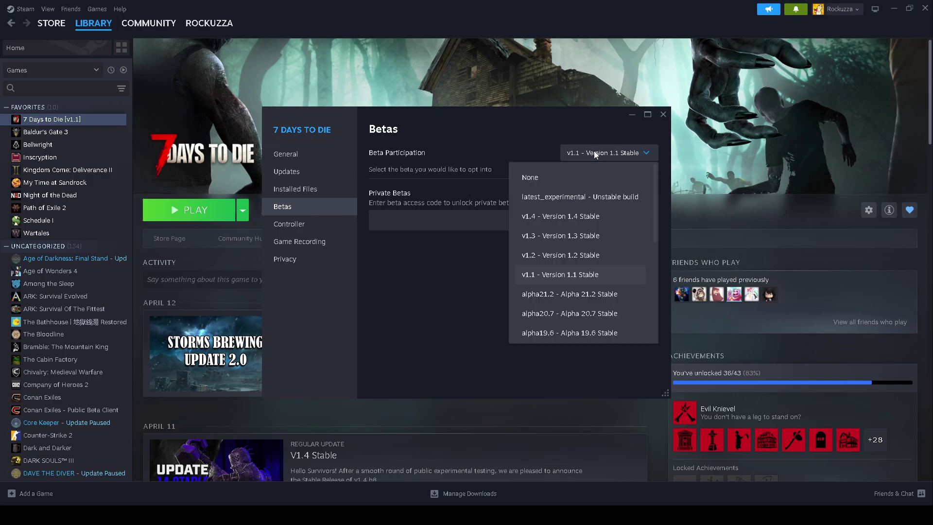
left_click(545, 236)
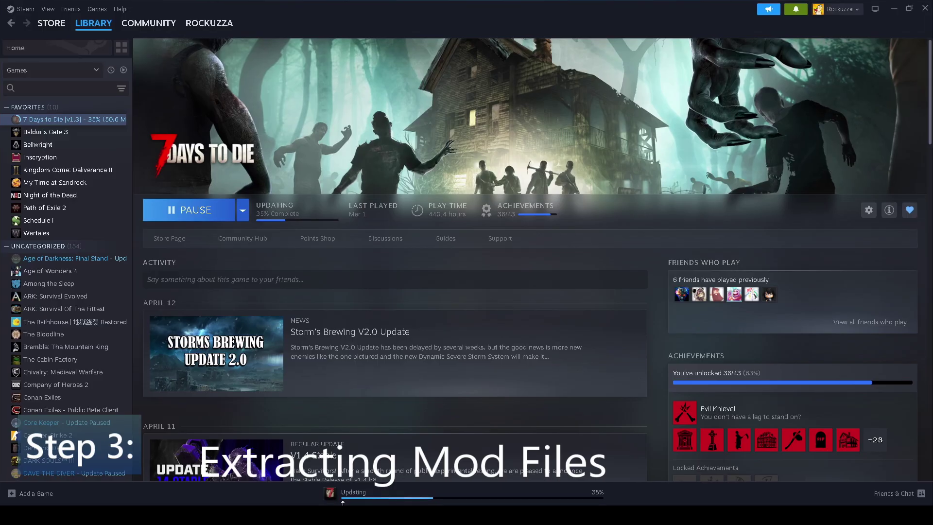
- Open the local installation folder of 7 Days to Die from the Steam library
right_click(72, 120)
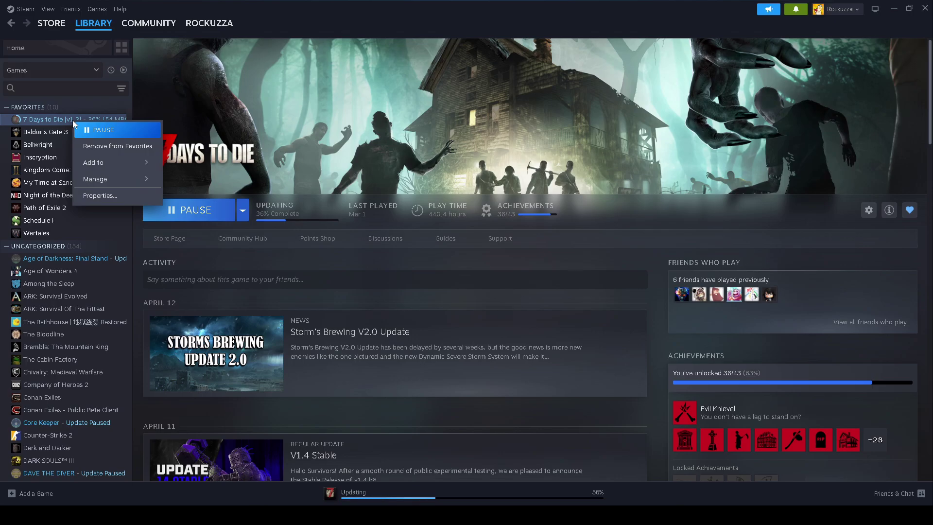
mouse_move(112, 183)
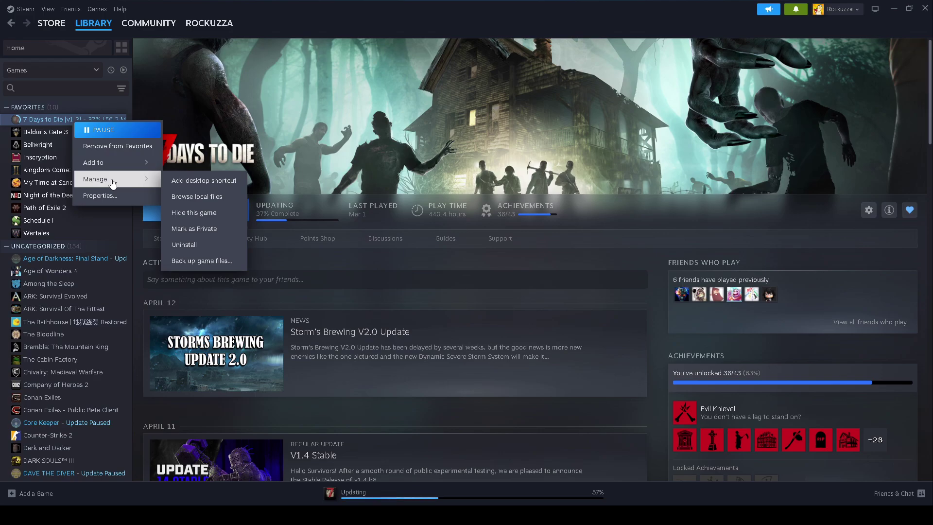
left_click(212, 202)
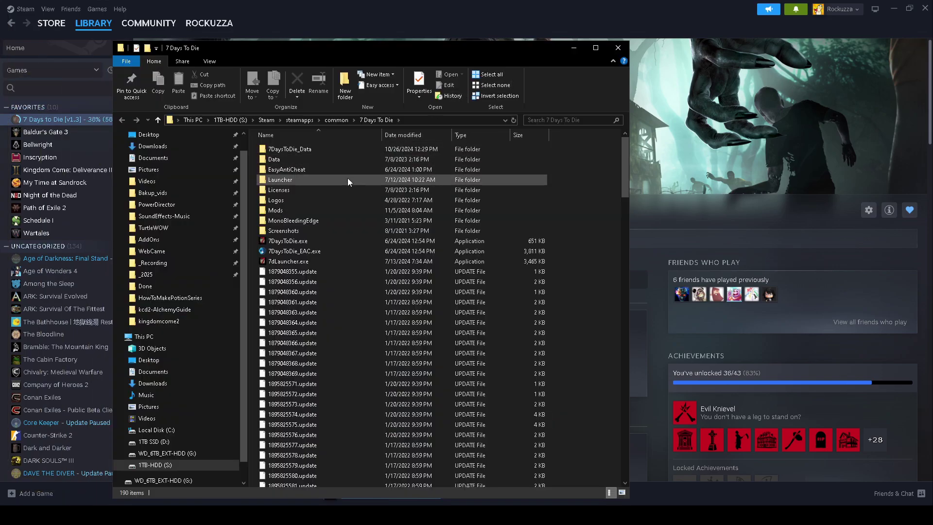
- Rename the existing Mods folder in the game's installation folder to Mods-old
left_click(279, 214)
key("F2")
key("End")
type("-old")
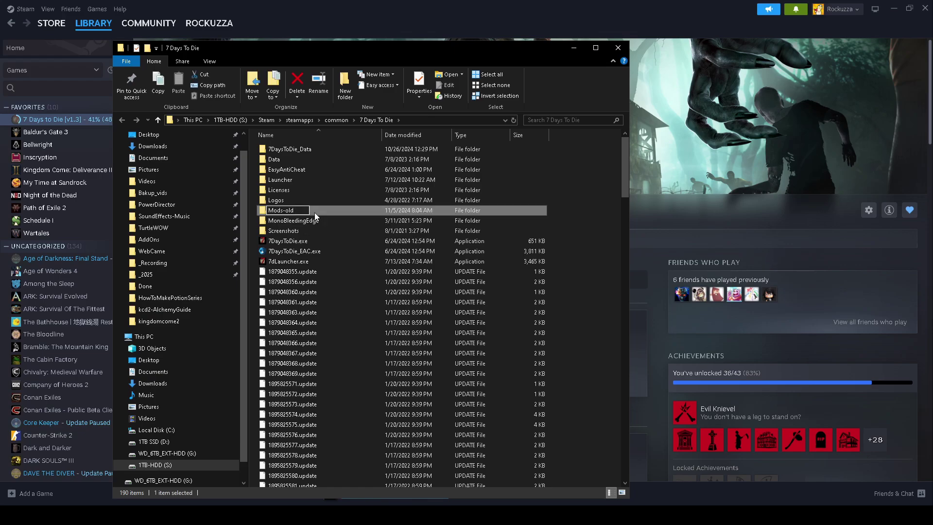
key("Return")
- Create a new folder named Mods in the 7 Days To Die installation folder
right_click(585, 236)
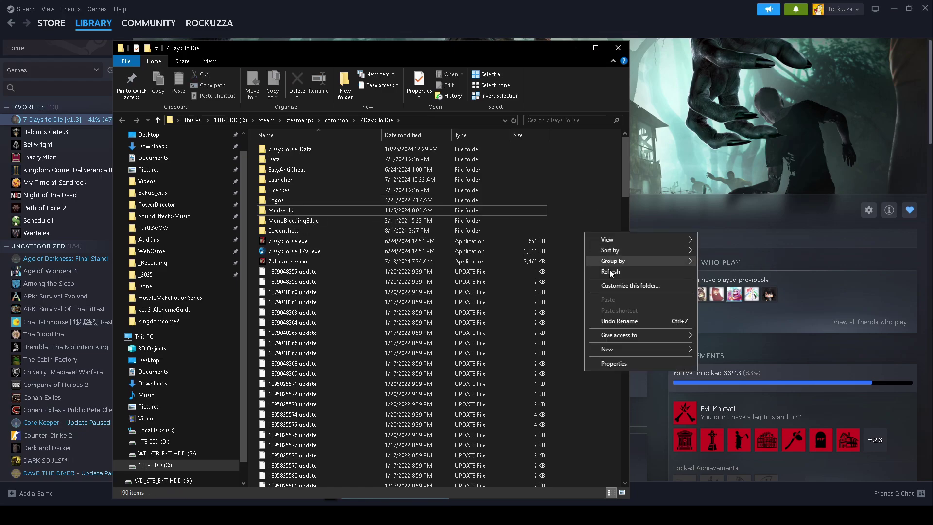
mouse_move(605, 348)
left_click(733, 354)
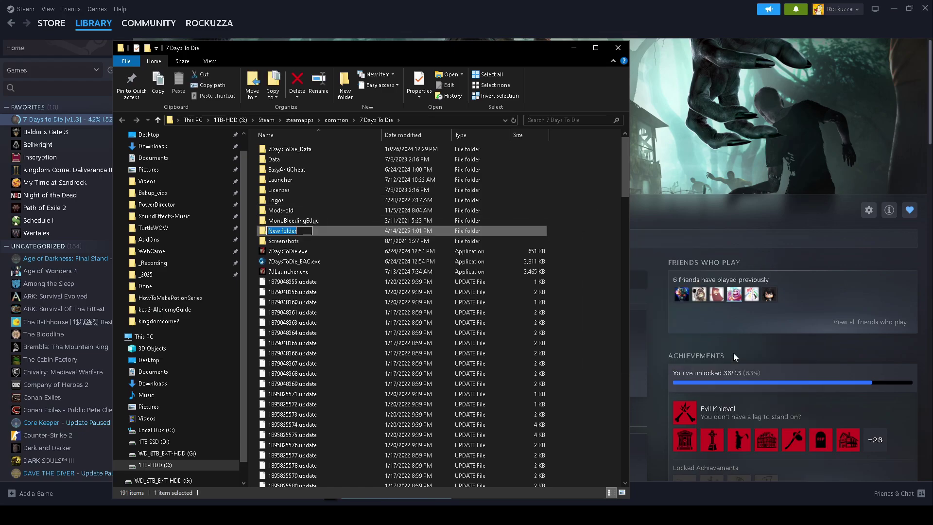
type("Mods")
key("Return")
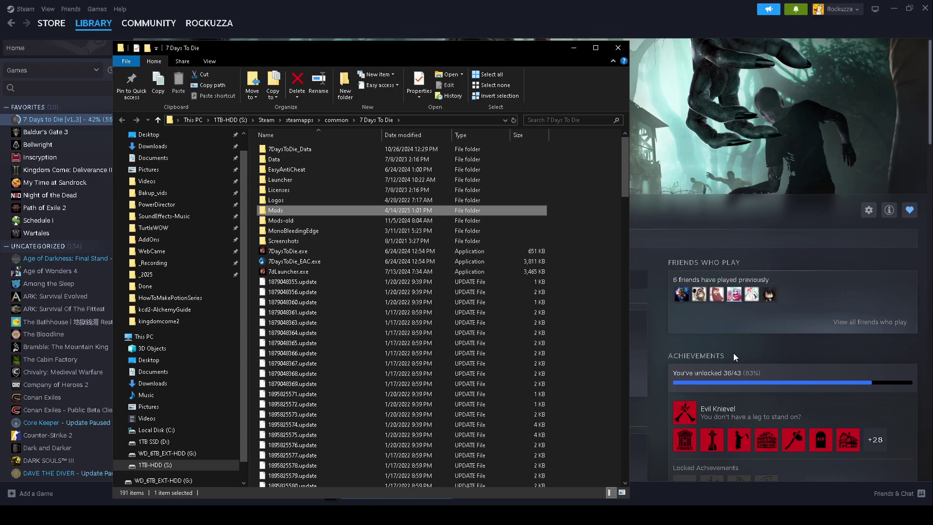
- Open the new empty Mods folder and copy its full path
key("Return")
left_click(241, 120)
key("ctrl+c")
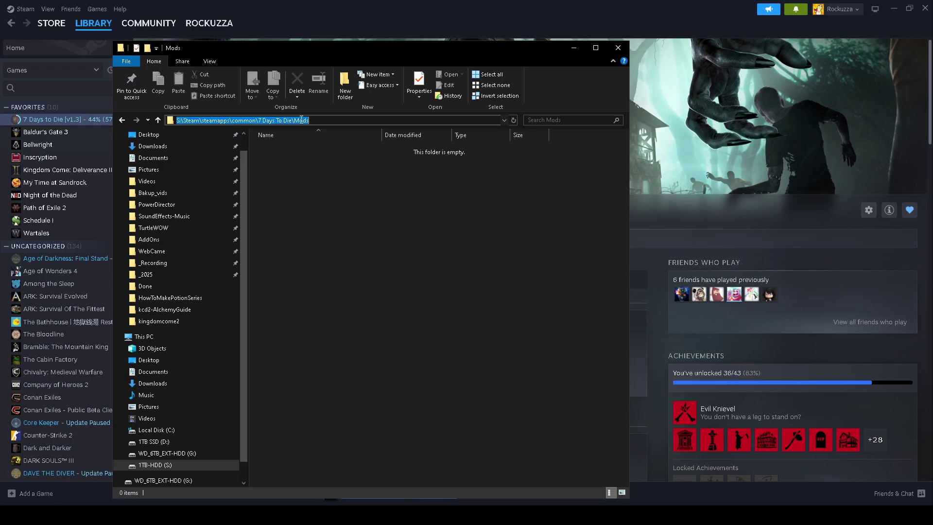
- Extract the REBIRTH-EXPERIMENTAL zip archive into S:\Steam\steamapps\common\7 Days To Die\Mods
left_click(275, 515)
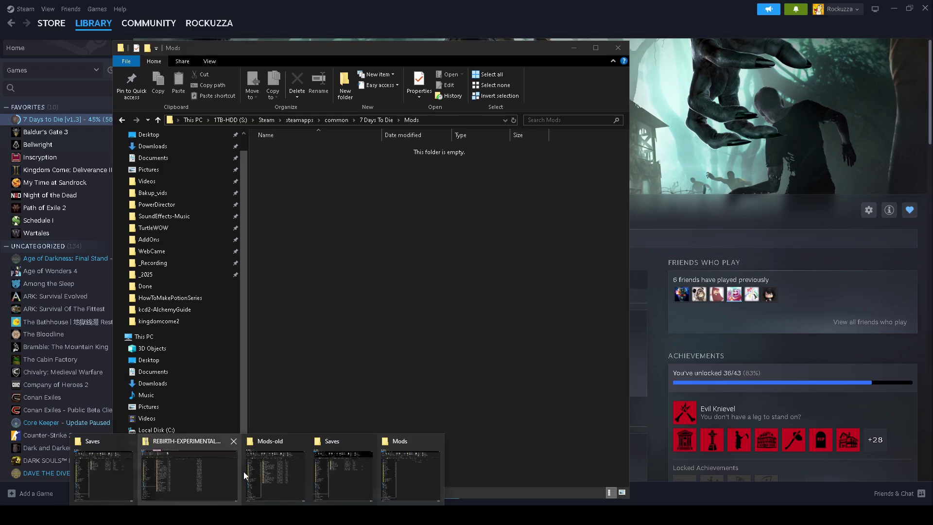
left_click(203, 459)
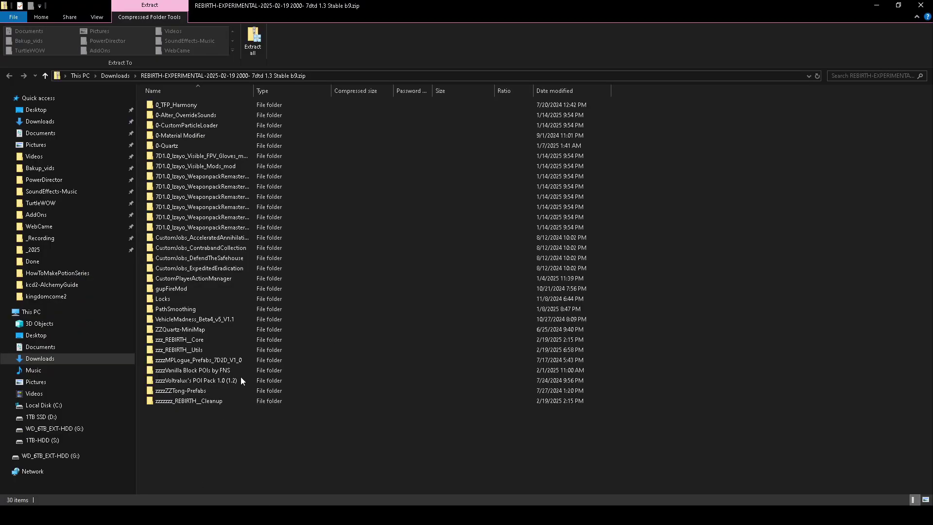
left_click(254, 41)
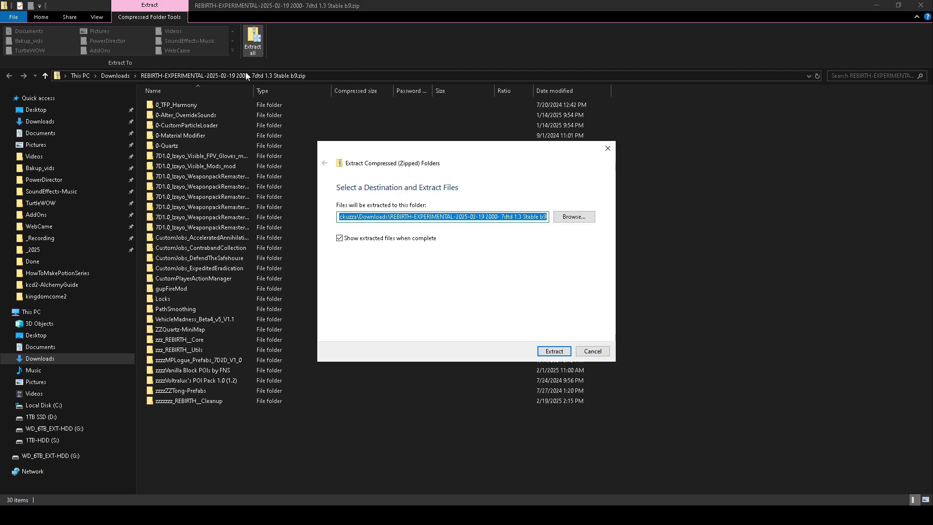
key("ctrl+v")
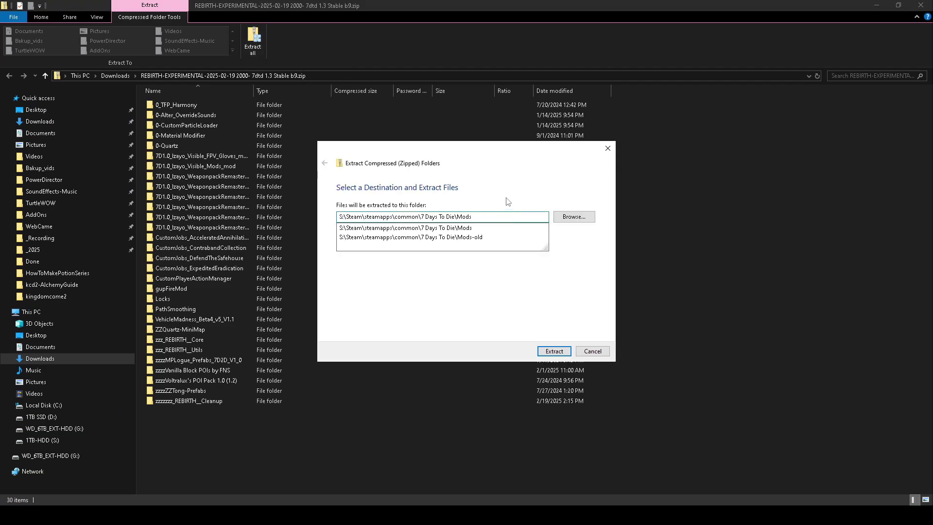
left_click(495, 217)
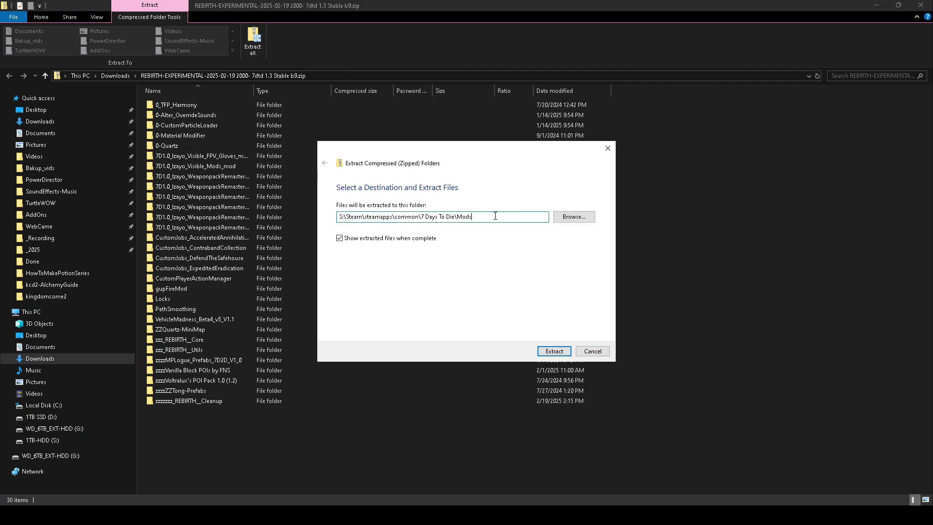
left_click(554, 351)
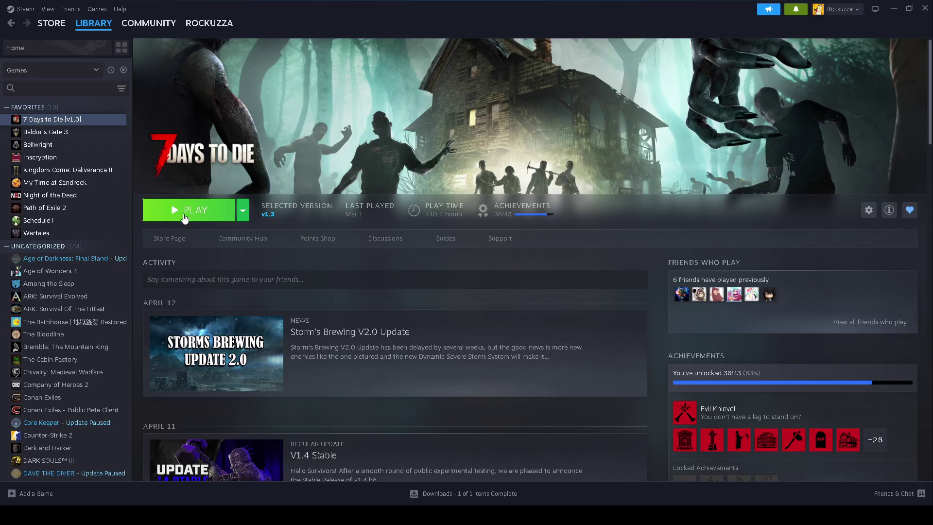
- Launch 7 Days to Die and check the game versions of the saved worlds in the Continue Game list
left_click(185, 218)
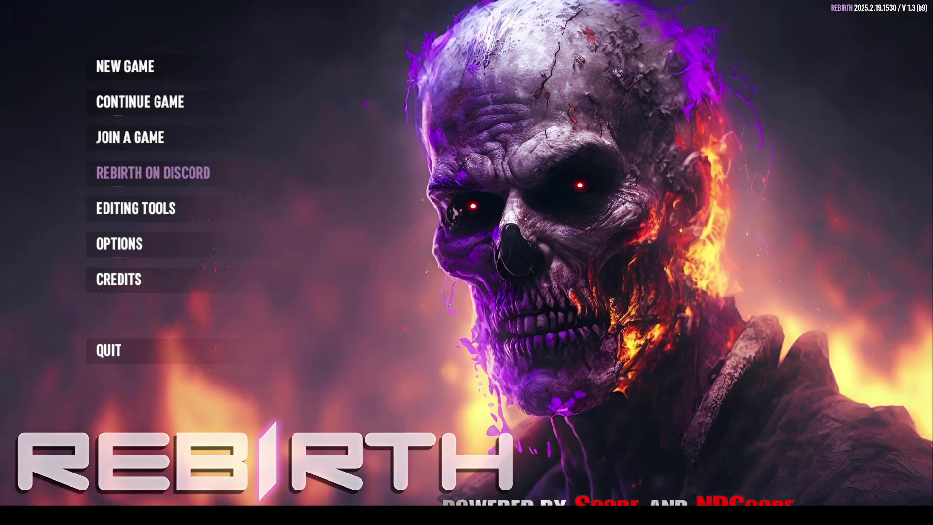
left_click(197, 108)
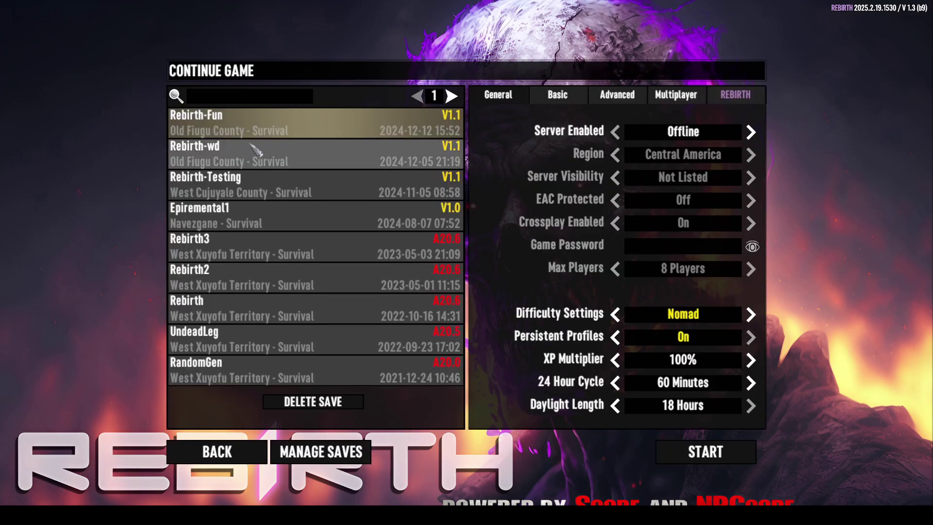
left_click(275, 152)
left_click(276, 132)
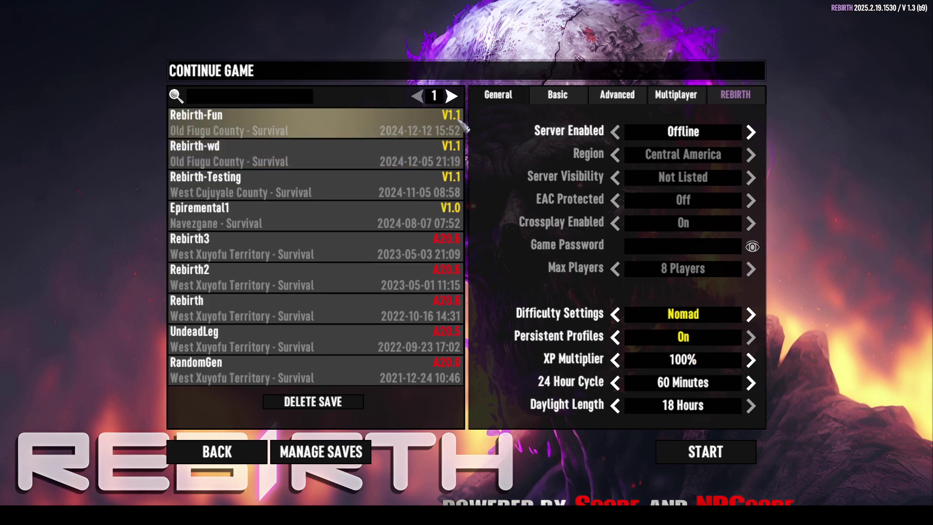
mouse_move(432, 124)
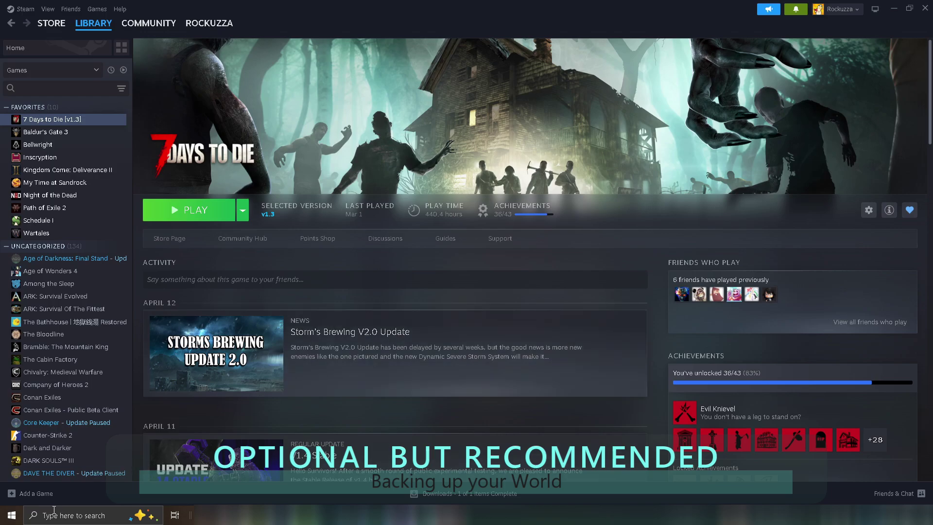
- Search Windows for %appdata% and open the Roaming folder
left_click(13, 515)
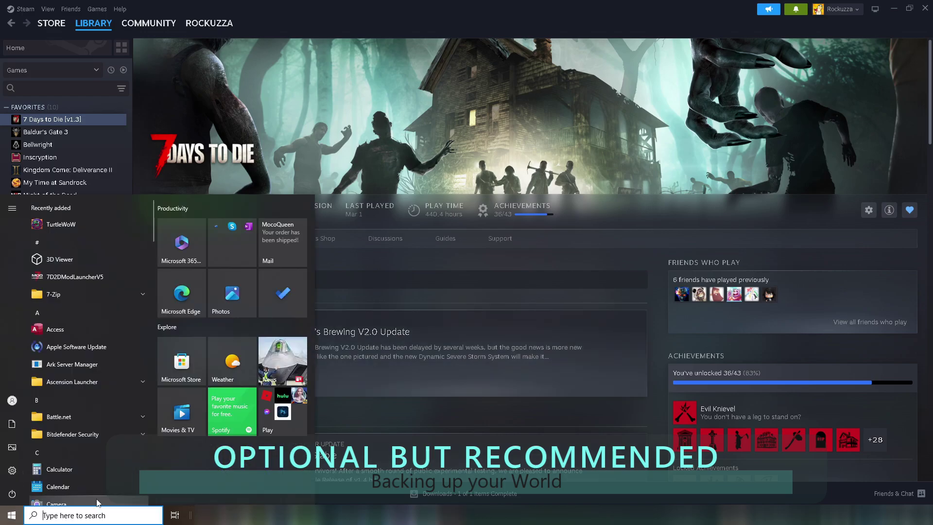
type("%")
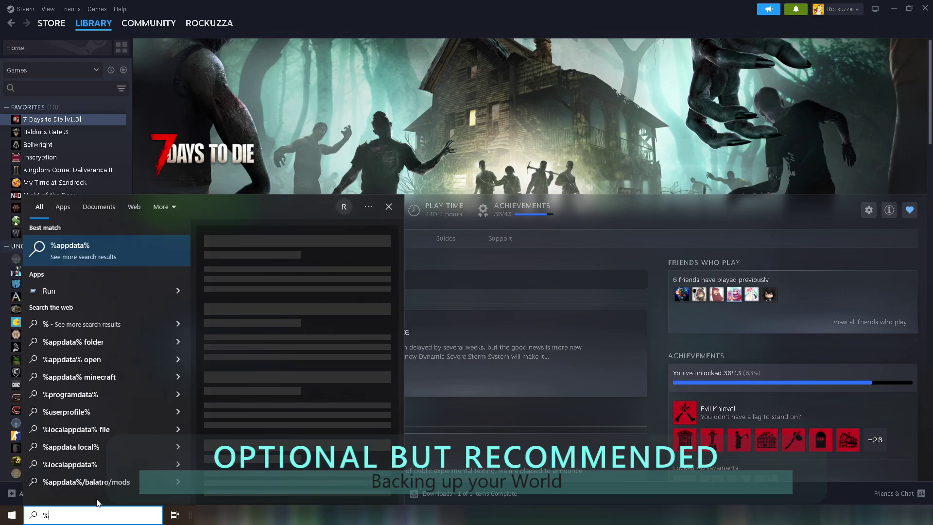
type("appda")
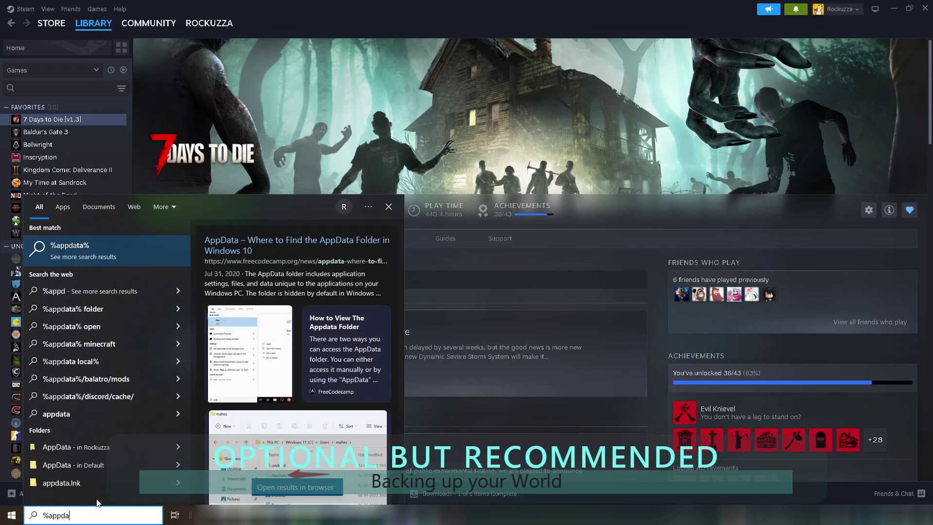
type("ta%")
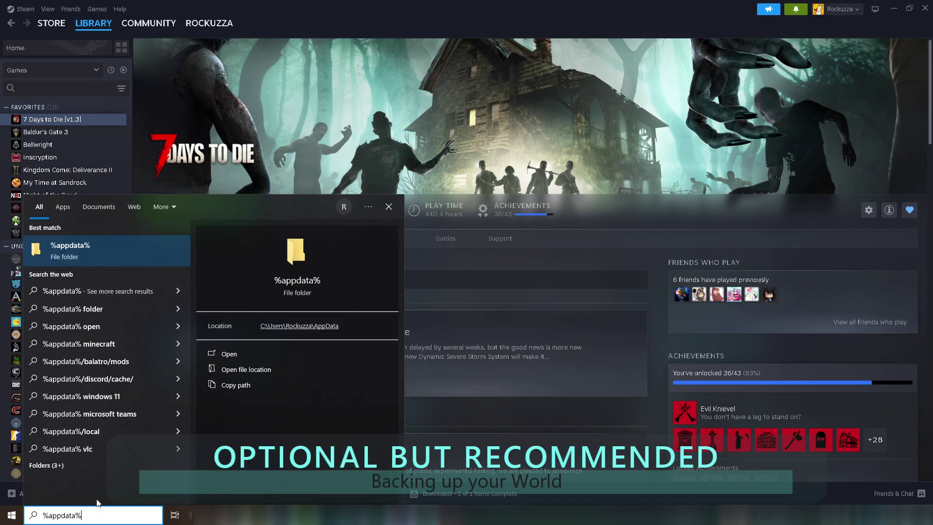
key("Return")
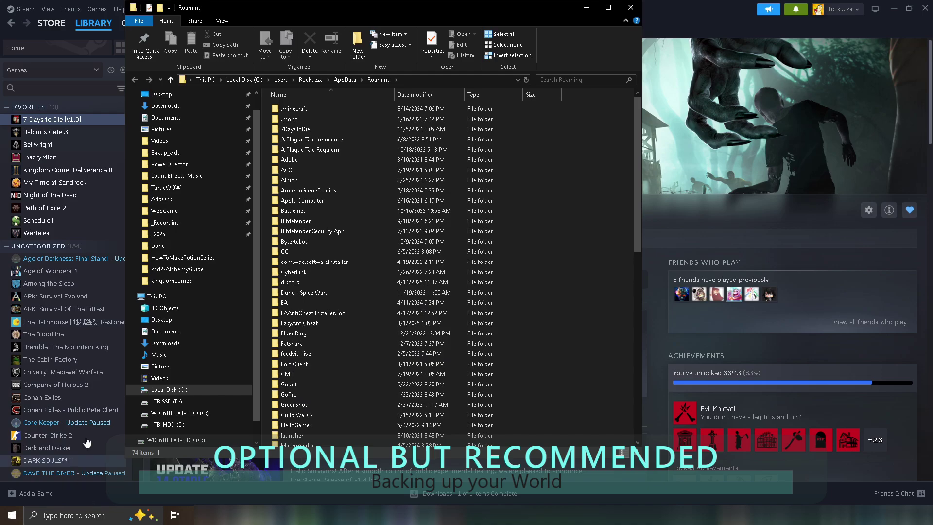
- Open the Saves folder inside 7DaysToDie and copy the West Xuyofu Territory world folder
double_click(399, 131)
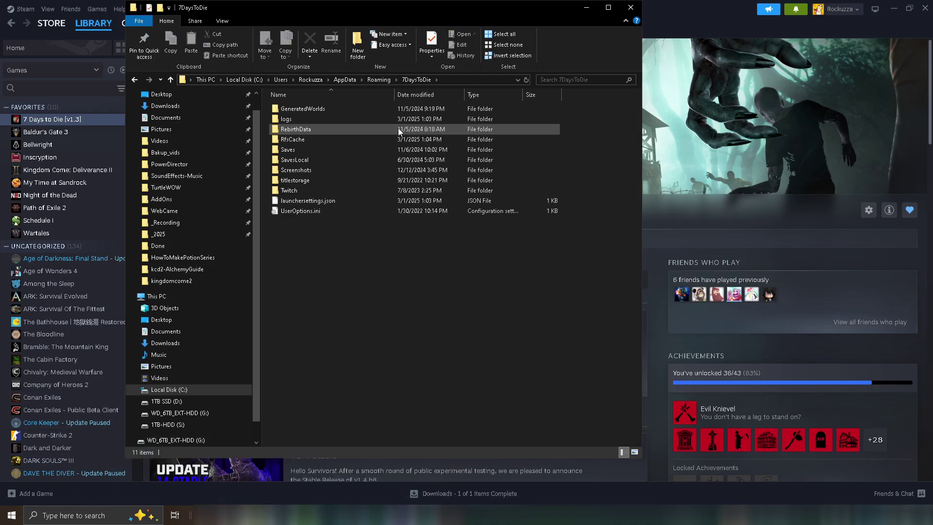
double_click(299, 150)
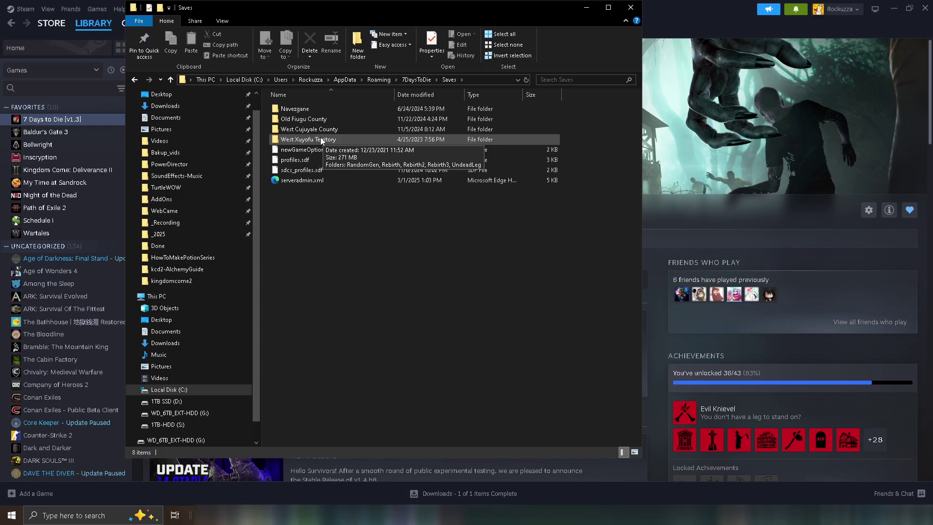
left_click(321, 140)
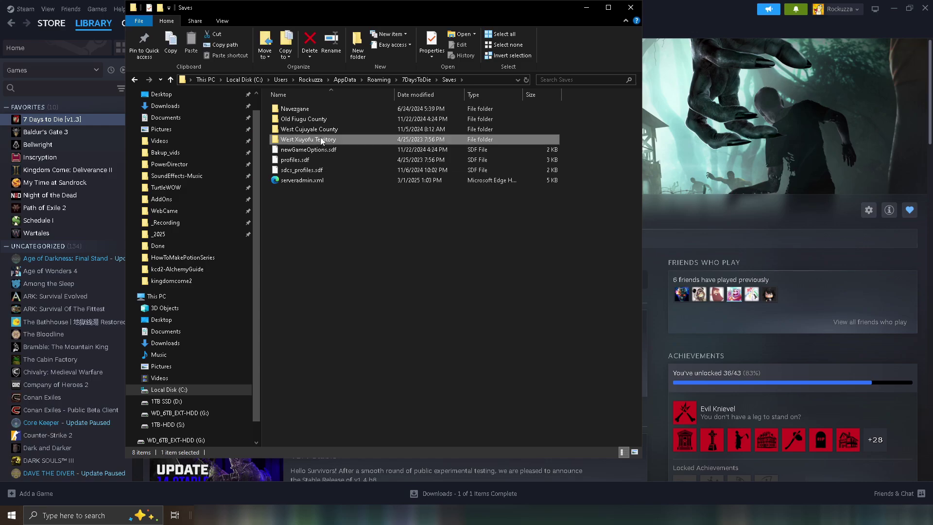
right_click(320, 140)
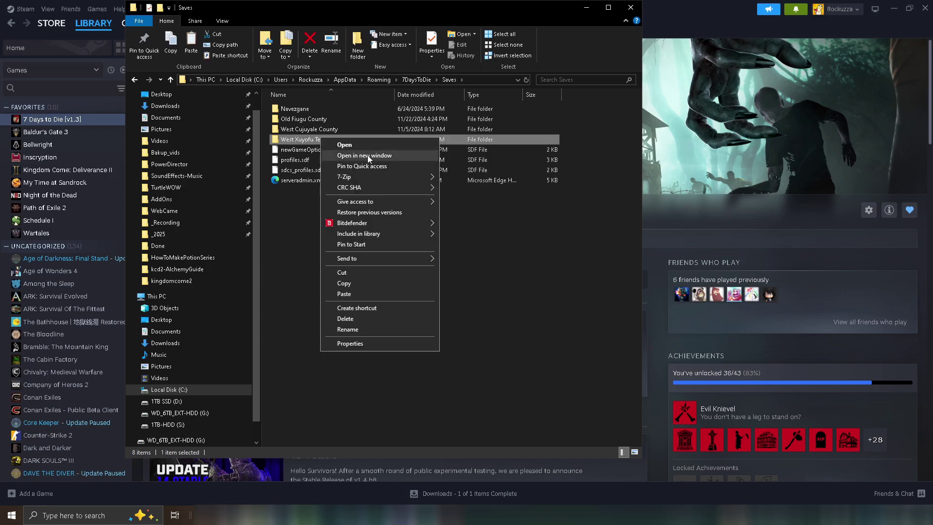
left_click(340, 285)
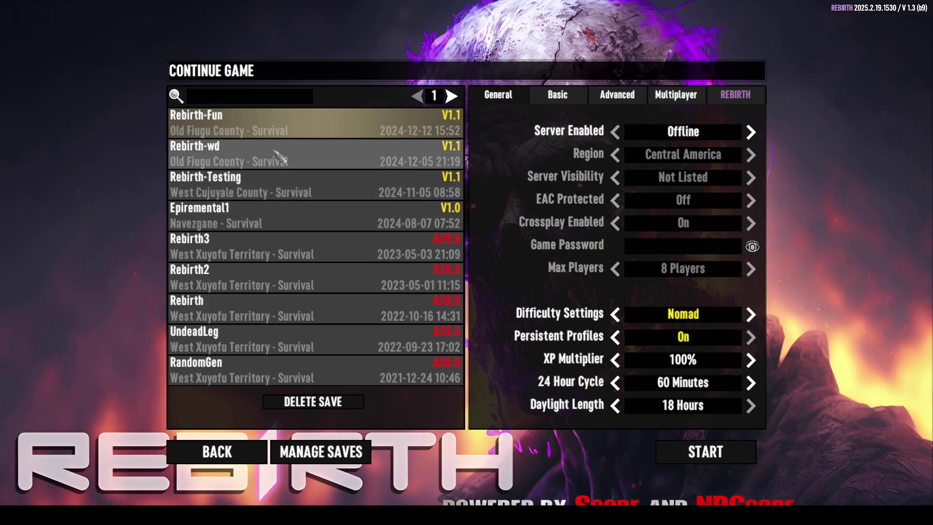
- Check in the Continue Game list which world the Rebirth-wd and Rebirth-Fun saves belong to
left_click(280, 157)
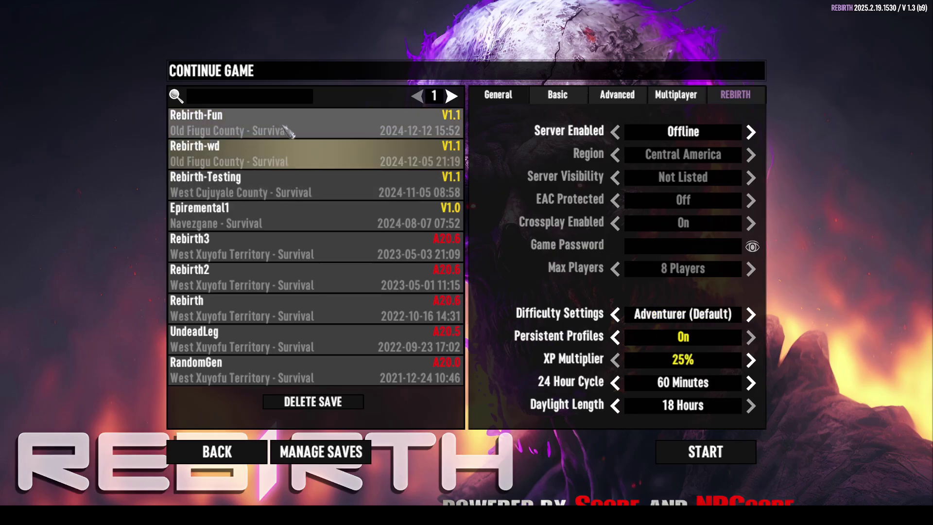
left_click(288, 131)
mouse_move(452, 122)
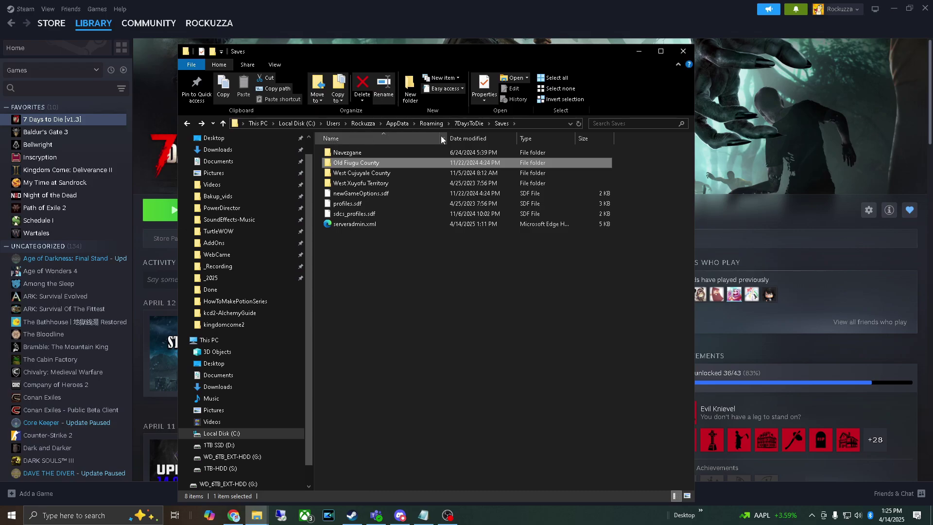
- Open the Old Fiugu County folder in Saves and select its Rebirth-Fun and Rebirth-wd save folders
left_click(538, 122)
left_click(383, 258)
left_click(346, 164)
double_click(346, 164)
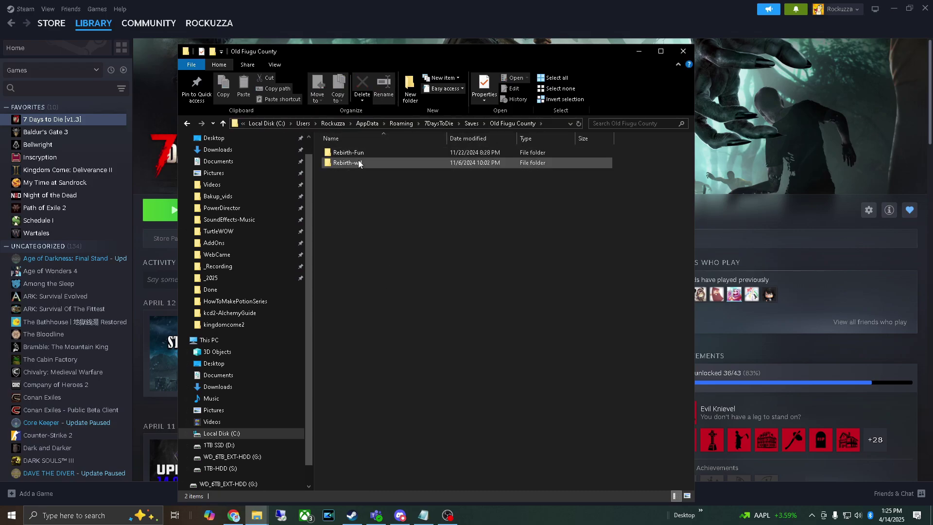
left_click(360, 152)
left_click(361, 163, "shift")
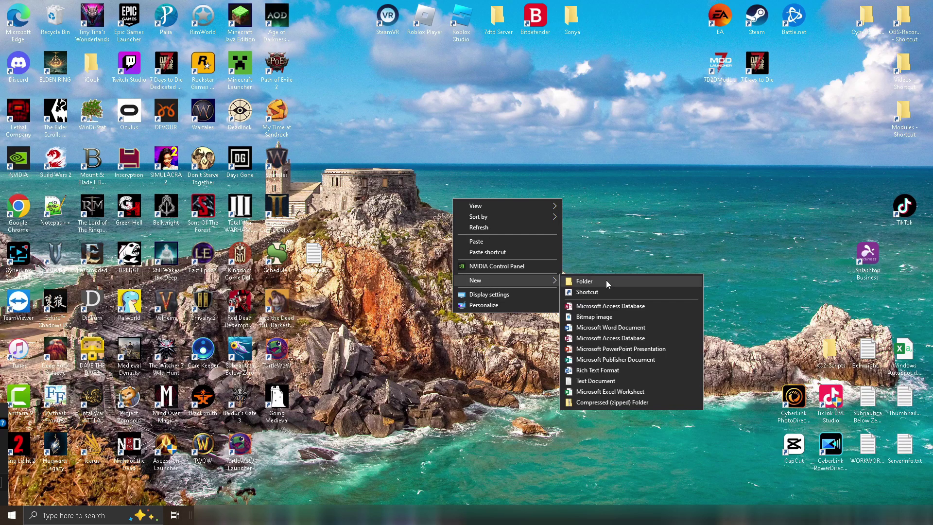
- Create a new folder on the desktop named 7dtd-rebirthv1.1 for the world backup
left_click(606, 280)
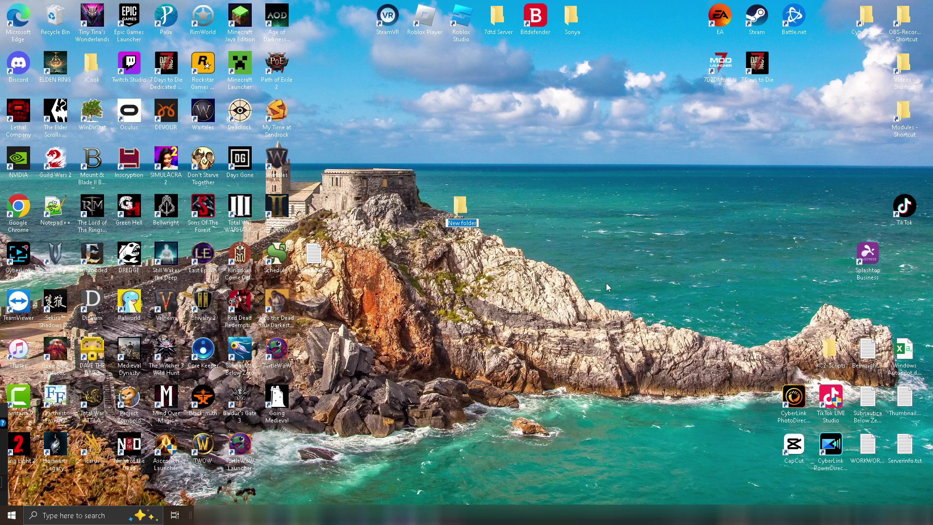
type("7dtd-rebirthv1.1")
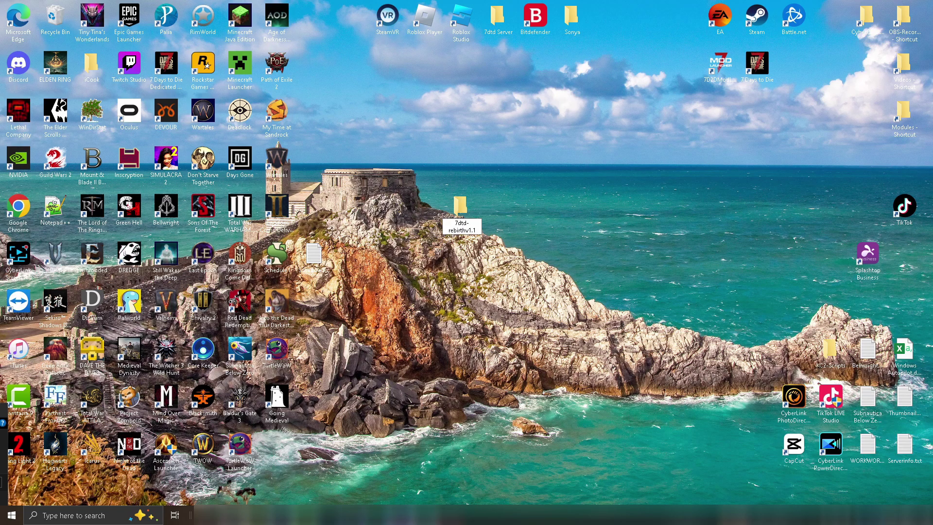
left_click(605, 291)
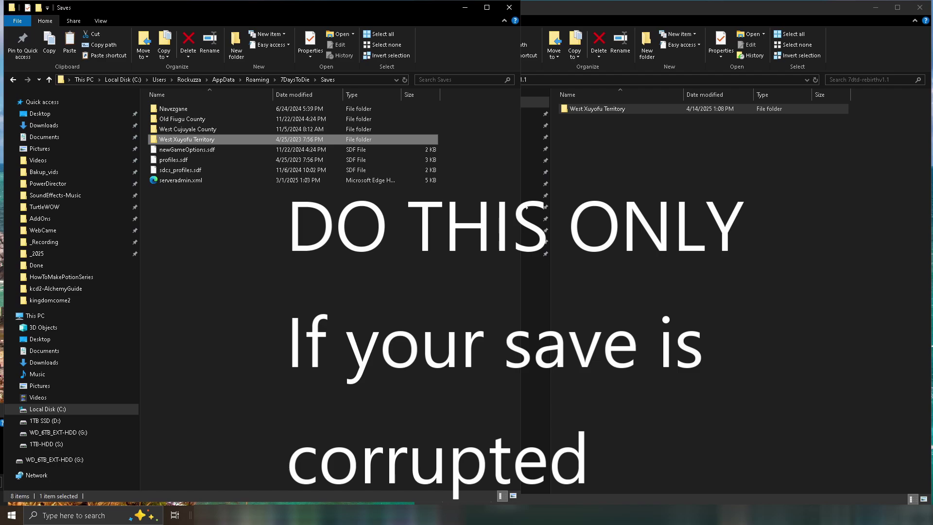
- Narrow the Saves window beside the backup folder and rename its West Xuyofu Territory folder to West Xuyofu Territory.old
left_click_drag(521, 209, 426, 213)
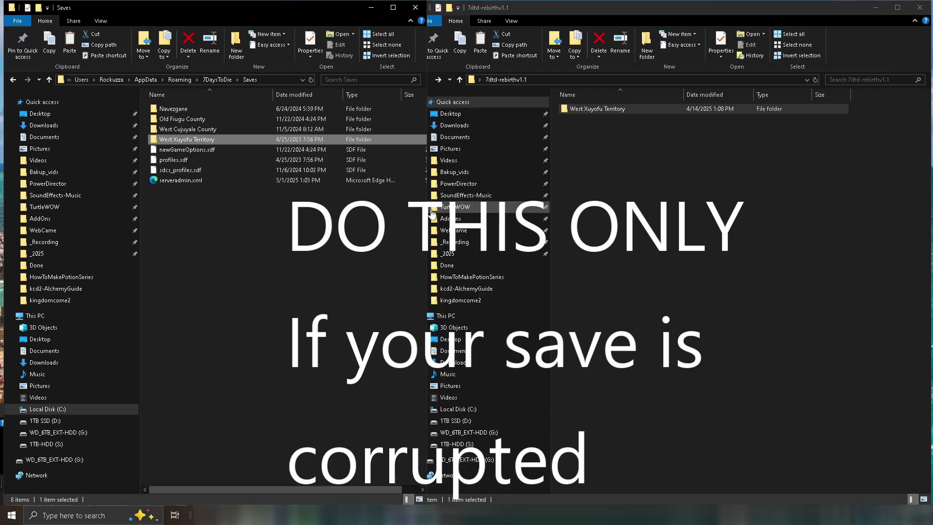
left_click(216, 237)
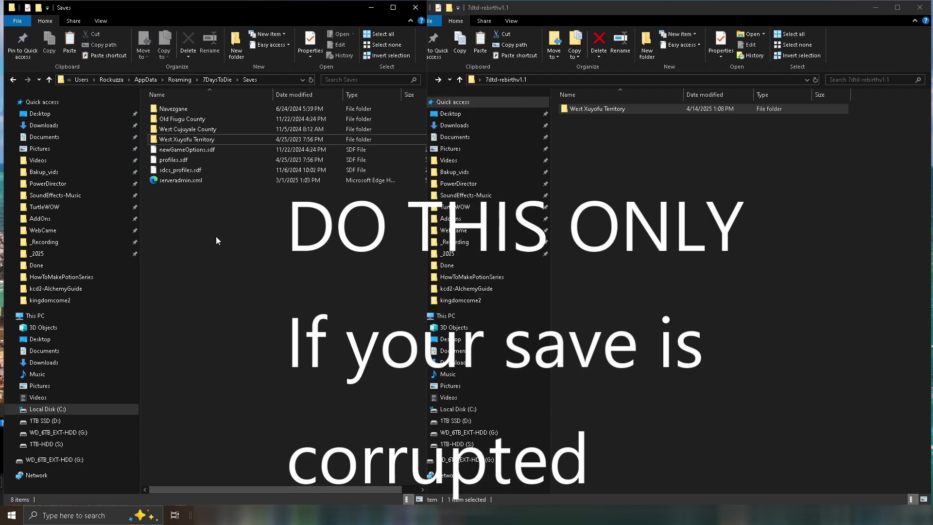
left_click(192, 141)
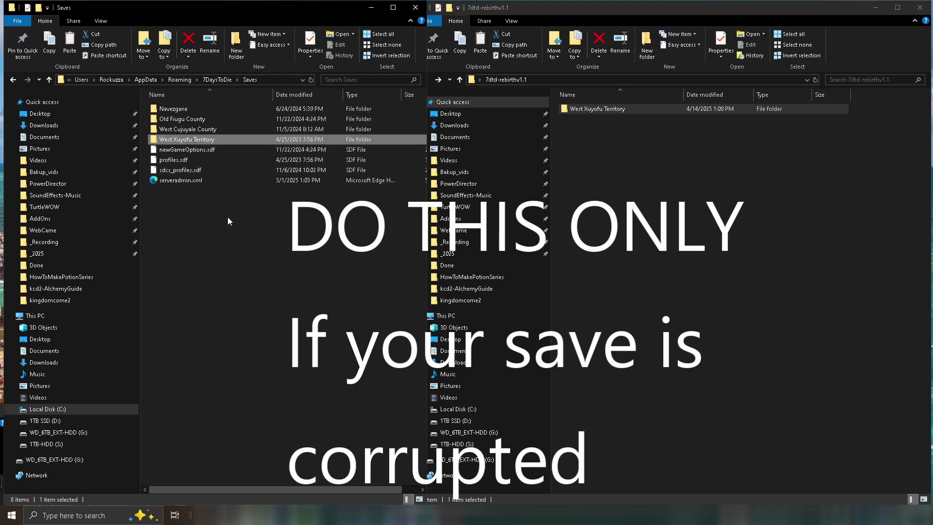
key("F2")
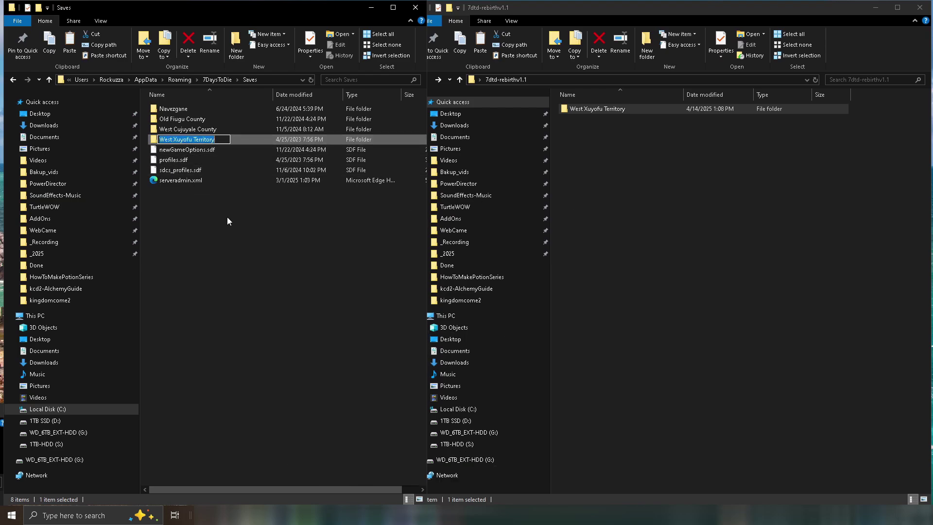
key("End")
type(".old")
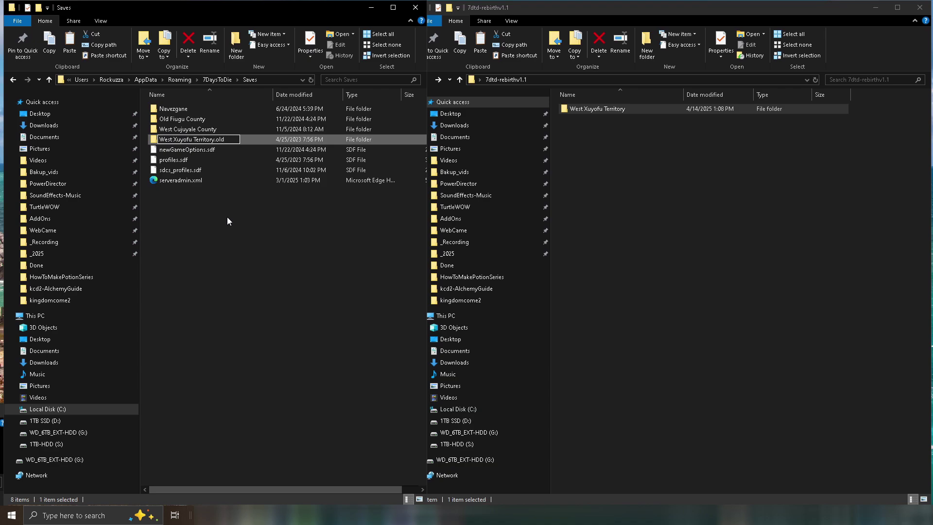
key("Return")
- Paste the copied world folder into the Saves folder
left_click(227, 218)
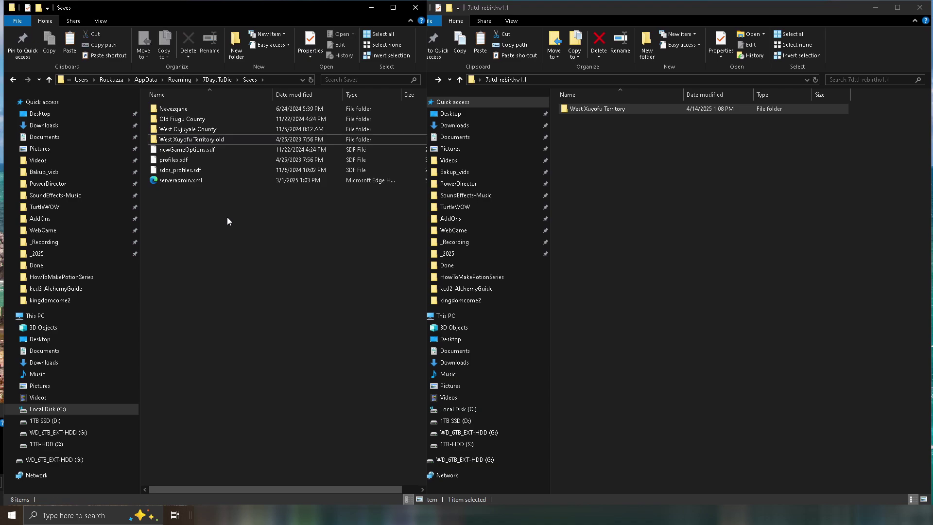
right_click(176, 238)
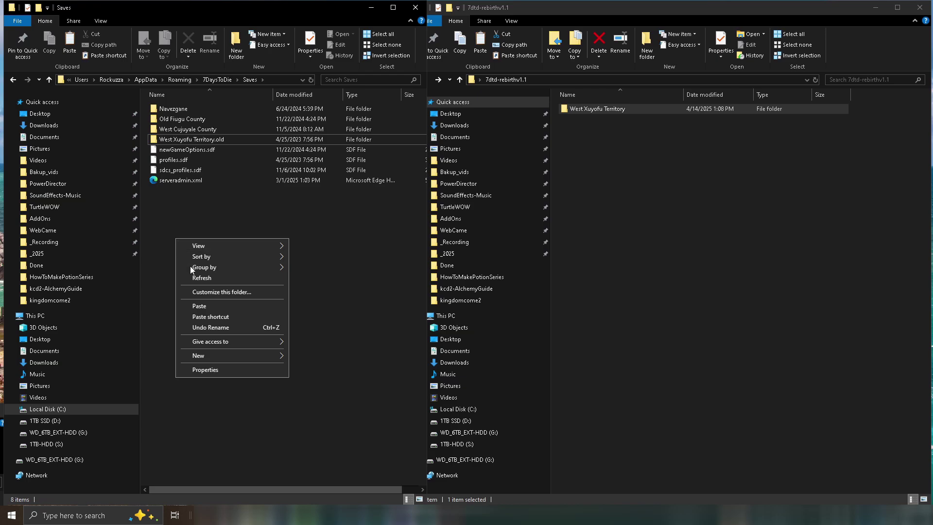
left_click(203, 308)
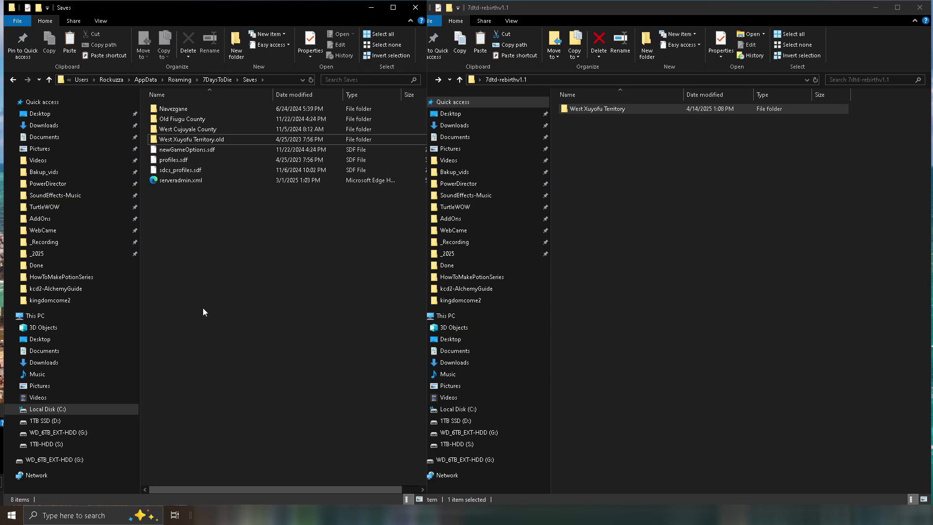